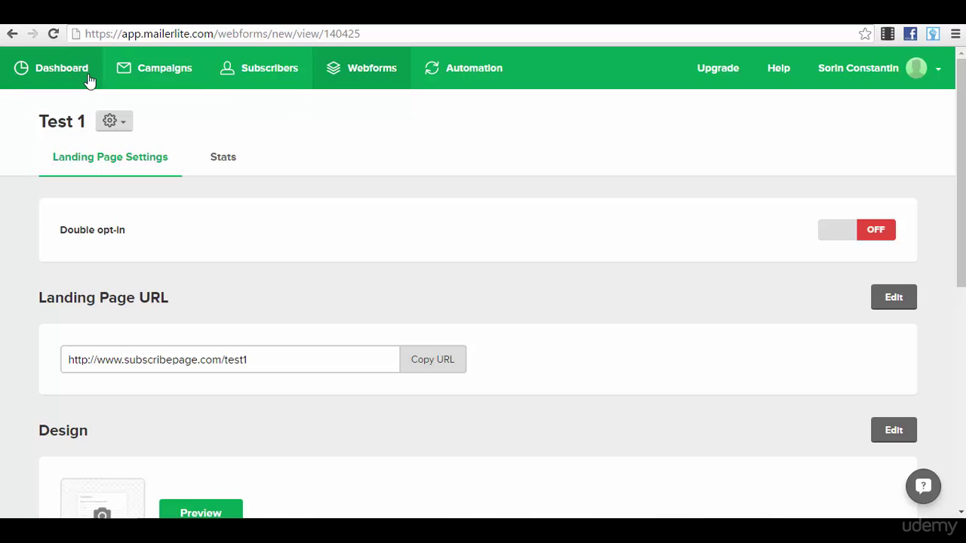
Go to the email Campaigns section and open the Create Campaign menu to see the campaign types.
click(164, 78)
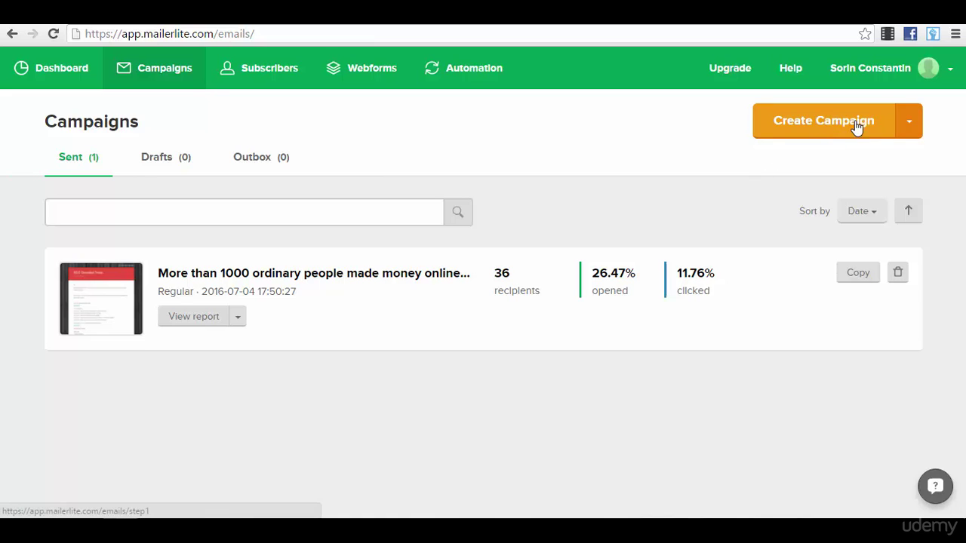
click(912, 129)
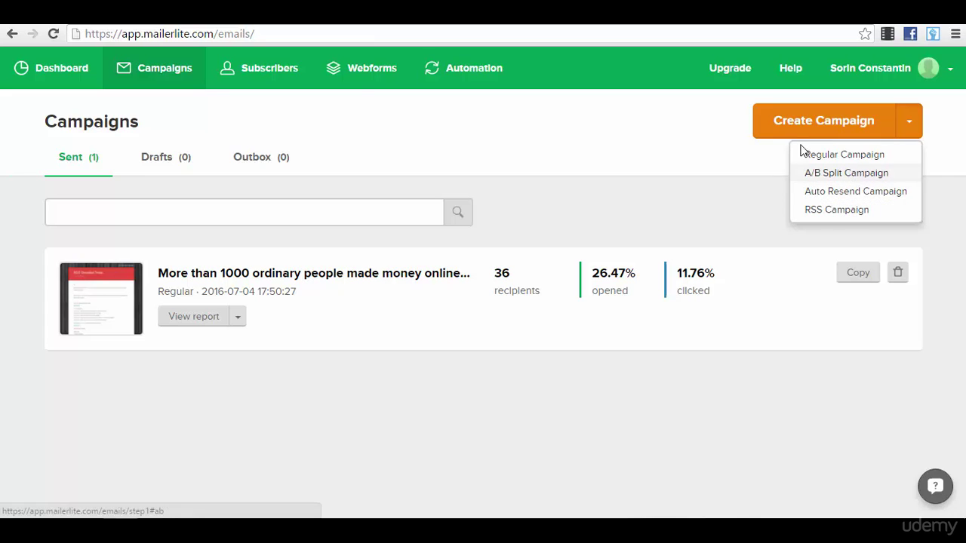
Start a Regular campaign and show the personalization fields available for its subject line.
click(816, 128)
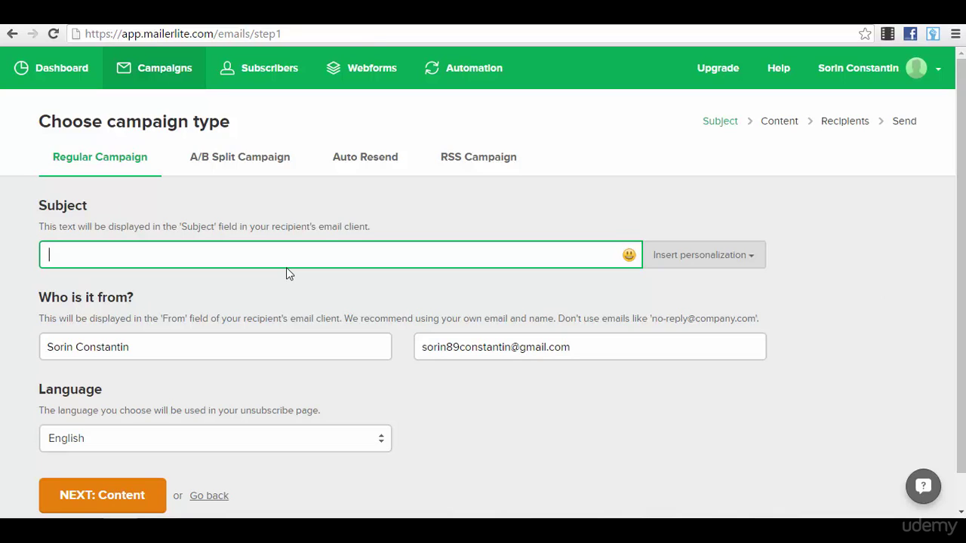
click(737, 266)
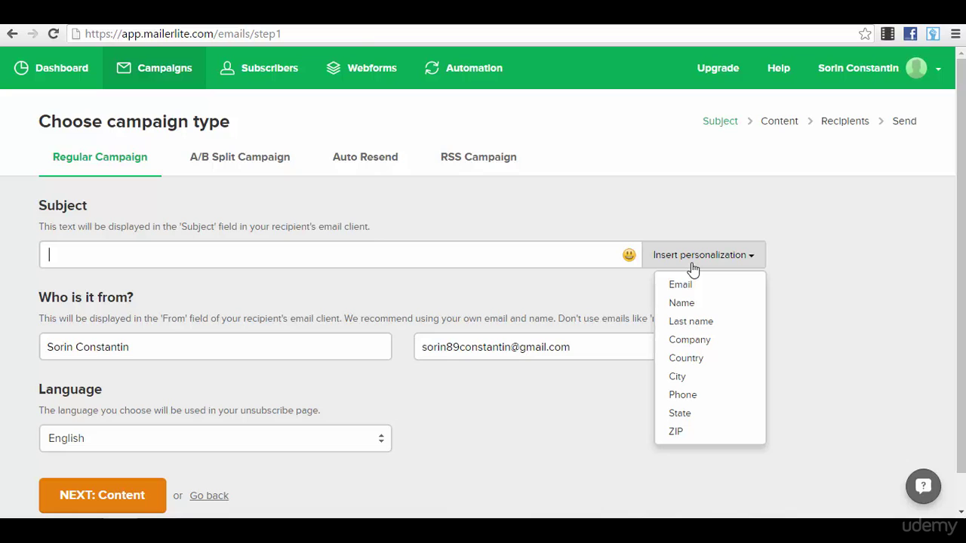
Browse the subject-line emoji options, then close them and leave the sender name unchanged.
click(628, 255)
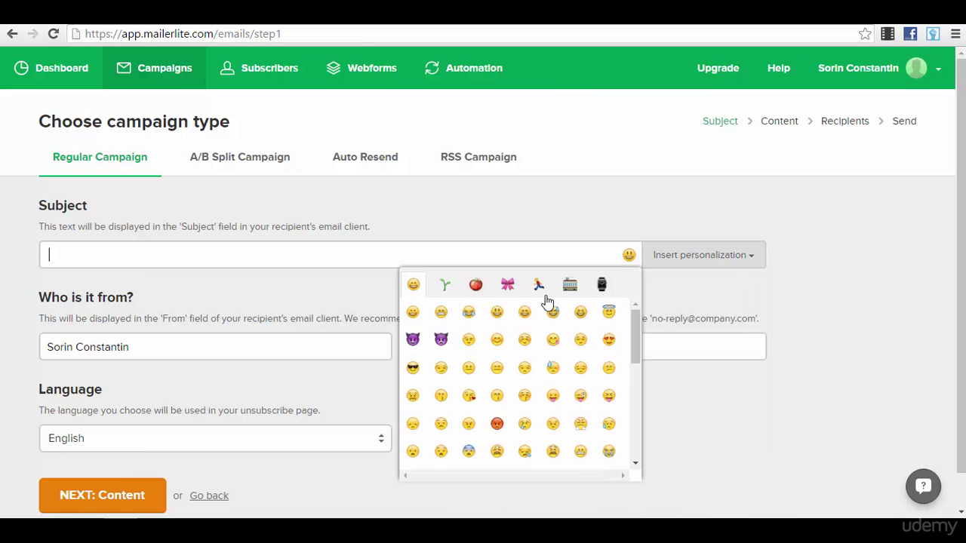
scroll(547, 303, down, 1)
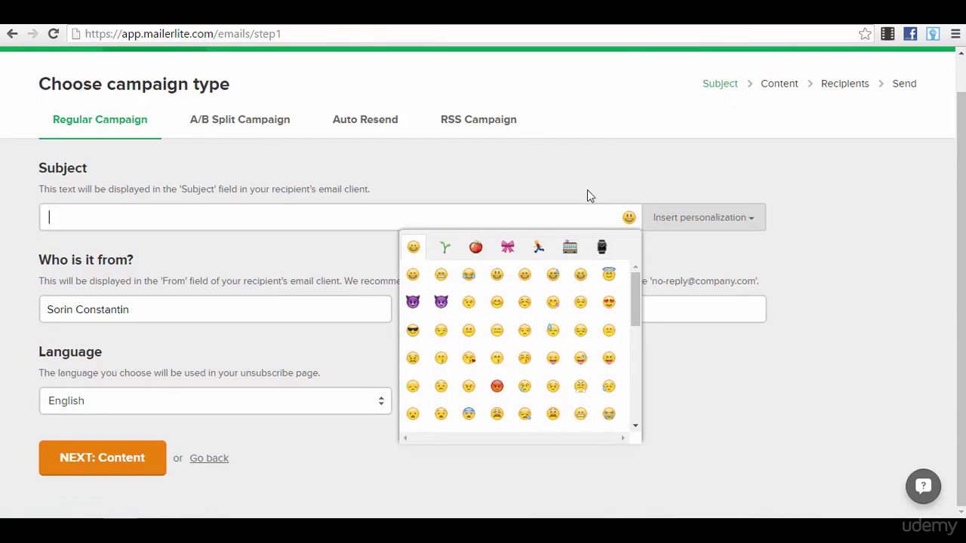
click(592, 149)
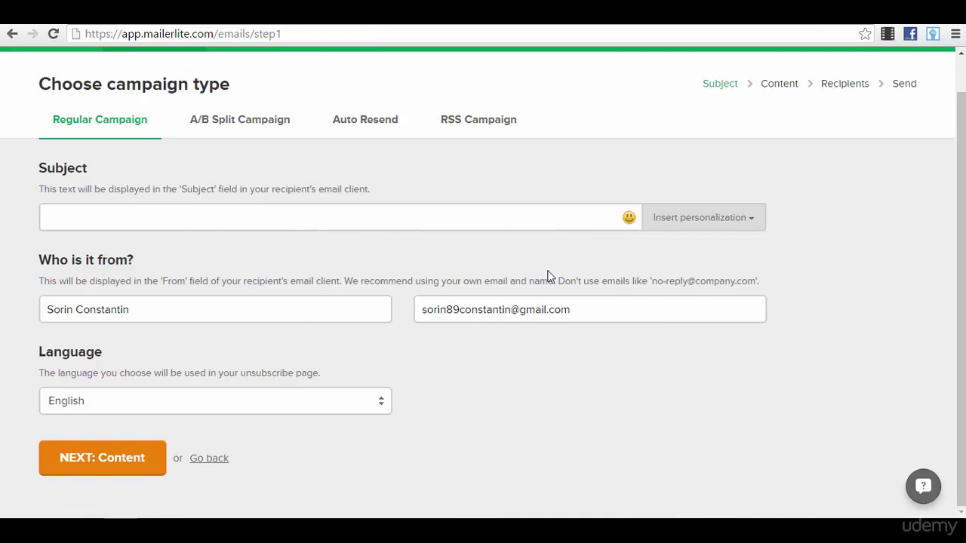
click(159, 310)
drag(160, 310, 32, 276)
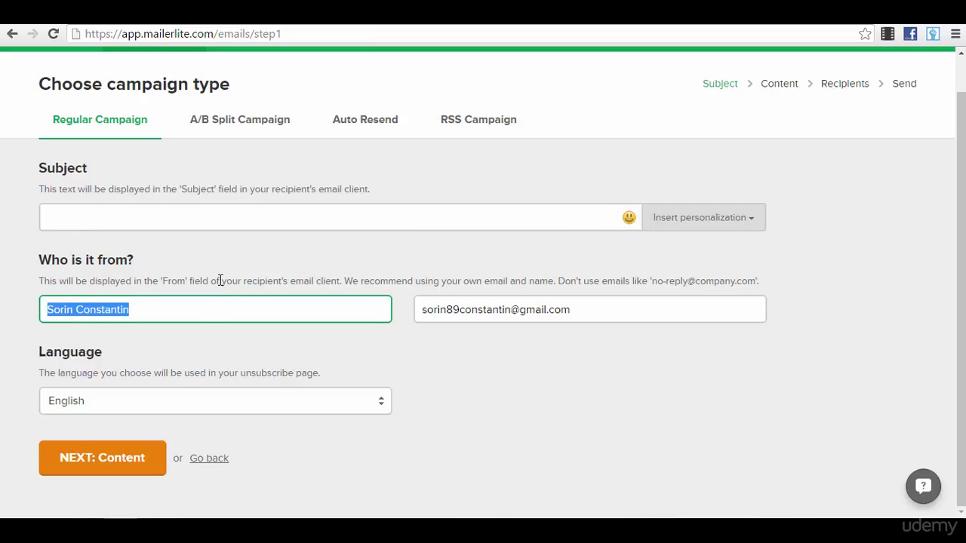
click(213, 309)
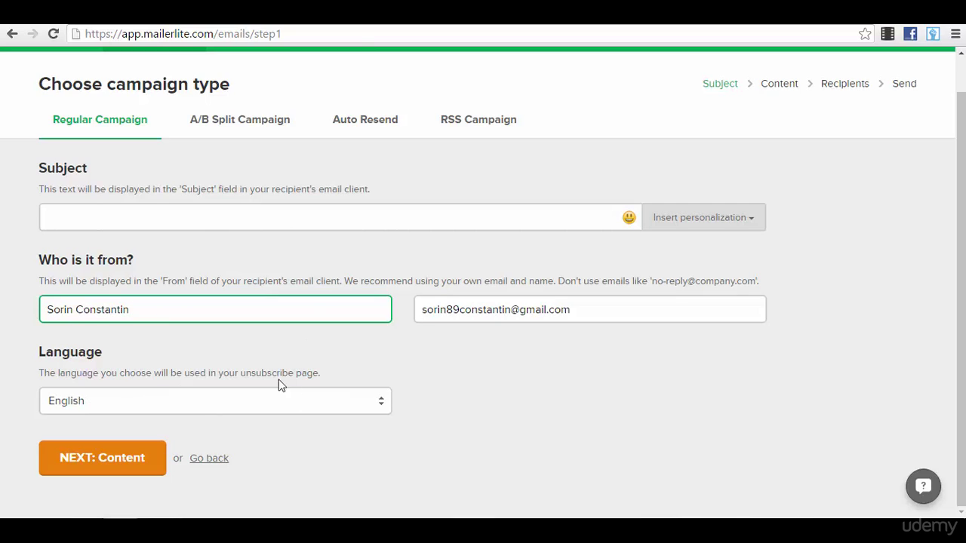
Enter 'Test 1' as the campaign subject.
click(117, 471)
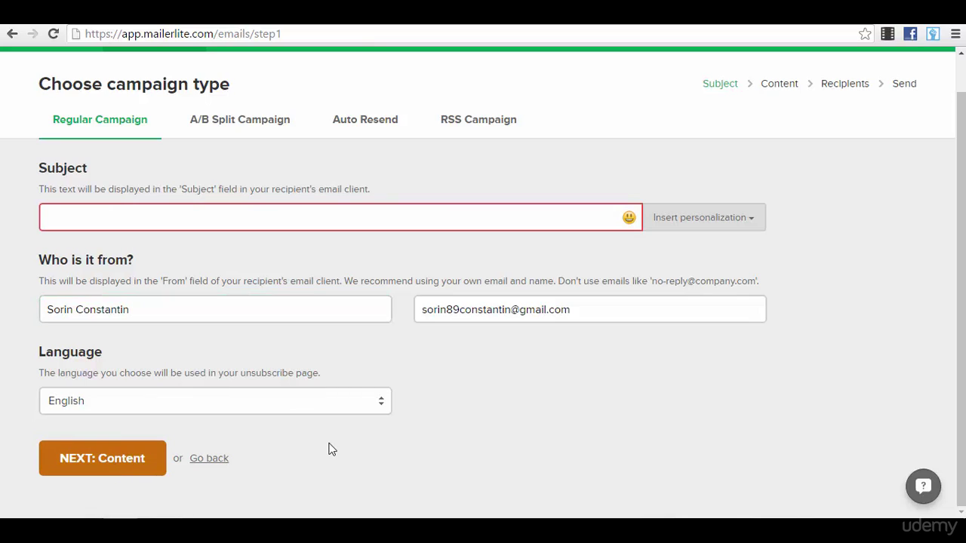
click(107, 211)
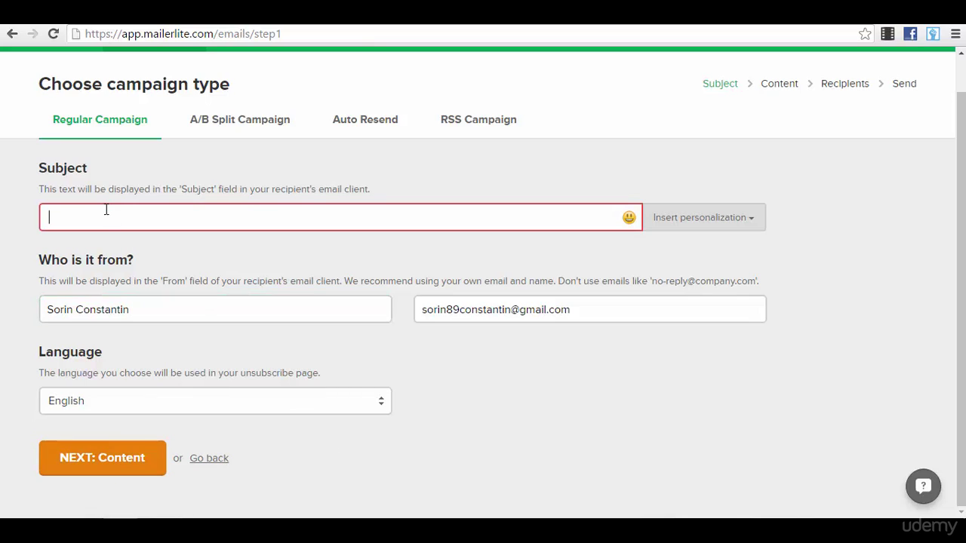
text(Test 1)
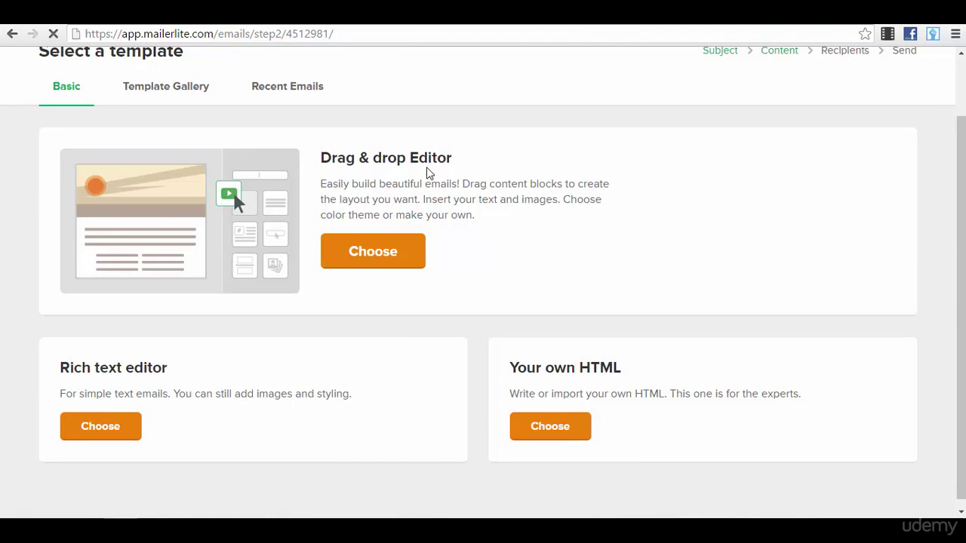
scroll(542, 282, down, 1)
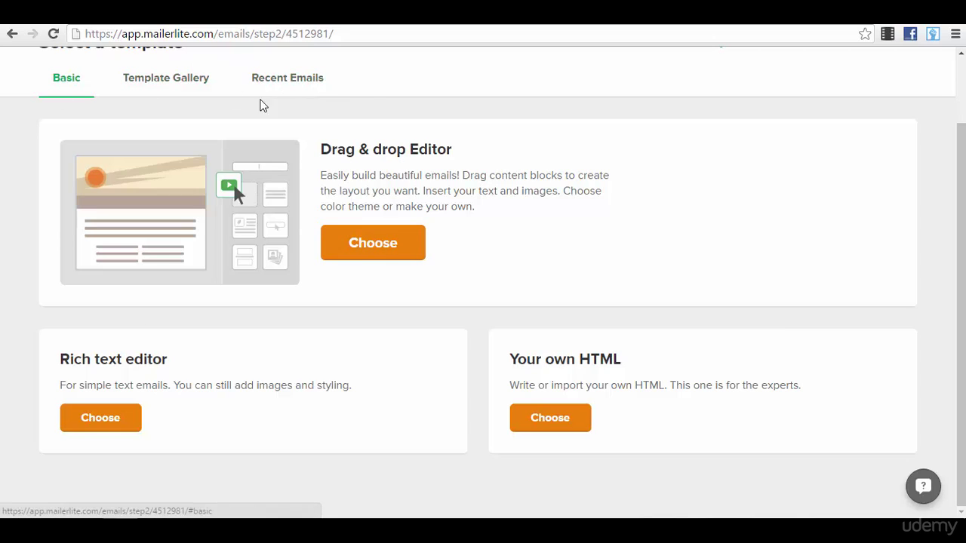
Choose the Drag & drop Editor to build the email content.
click(376, 256)
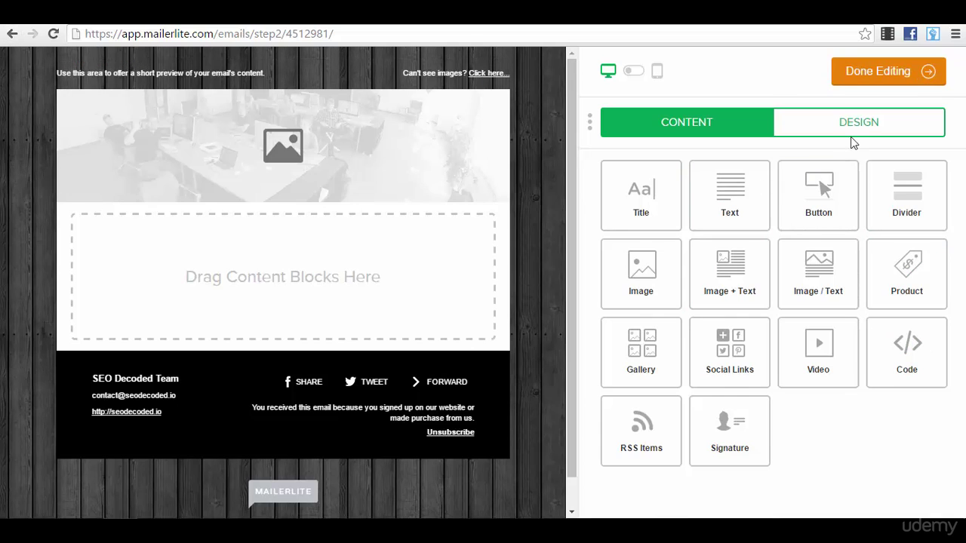
Finish editing and send to the 34-subscriber group instead of the empty group, then proceed to review.
click(888, 76)
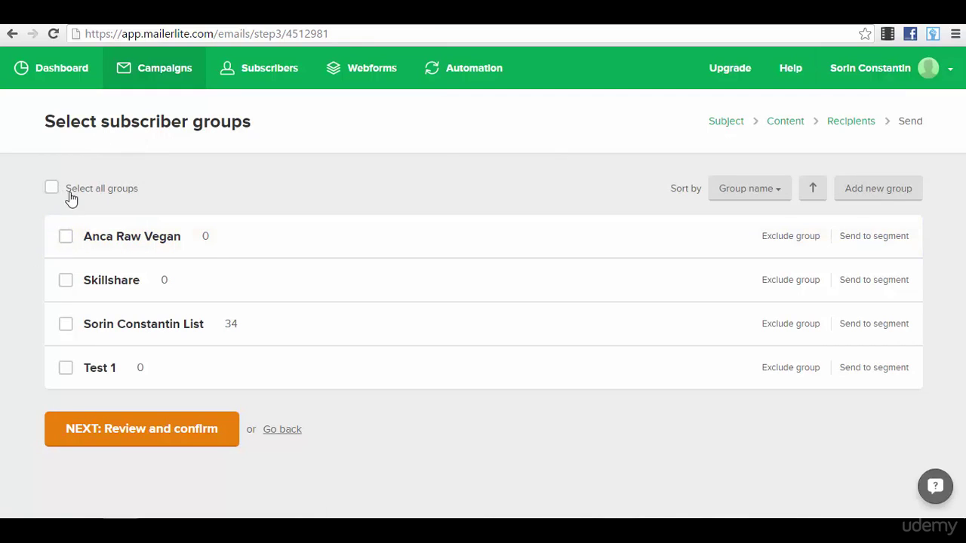
click(66, 236)
click(160, 430)
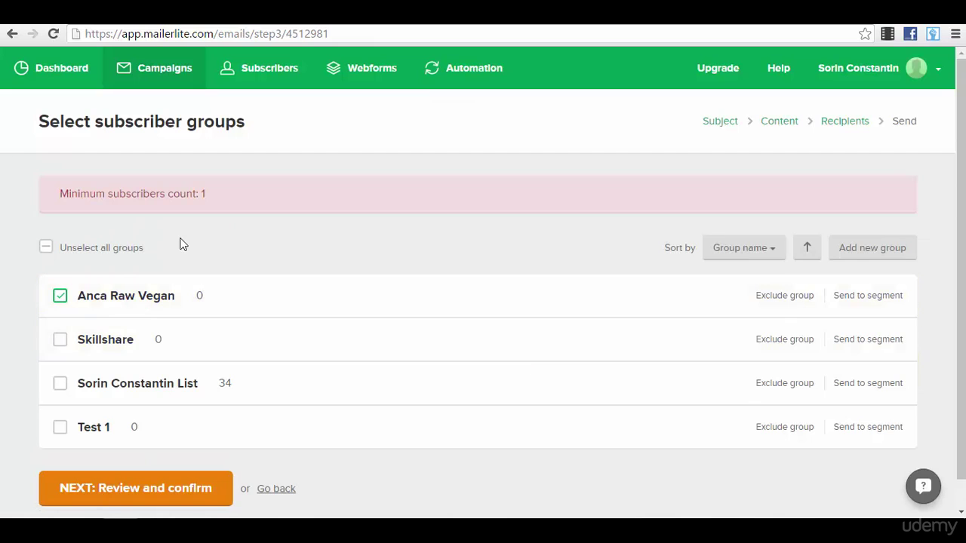
click(59, 297)
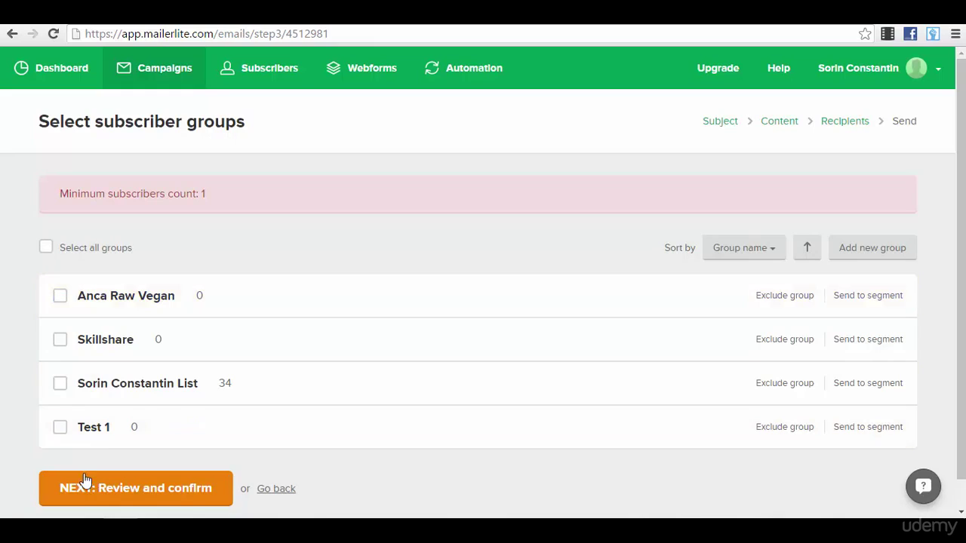
click(61, 385)
click(194, 486)
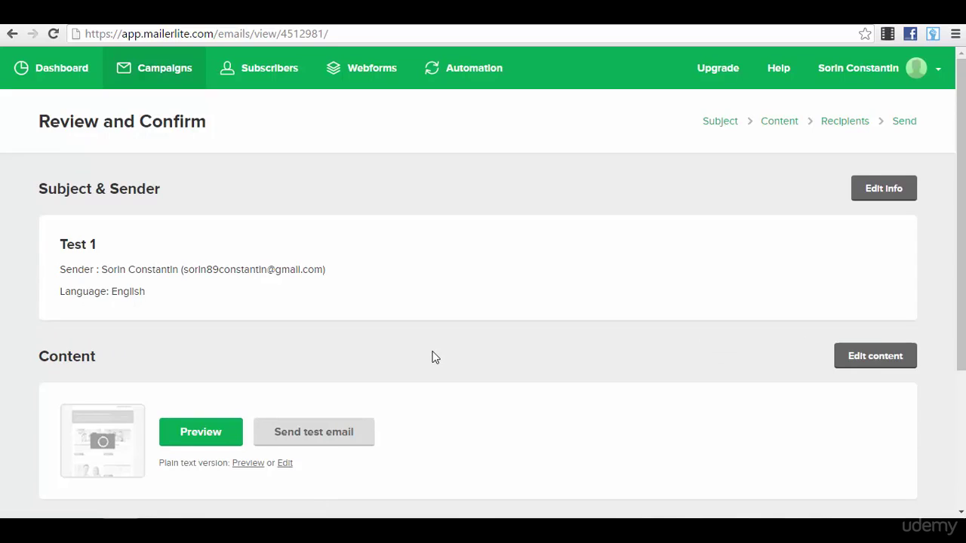
Scroll through the Test 1 Review and Confirm page to check the campaign.
scroll(433, 357, down, 2)
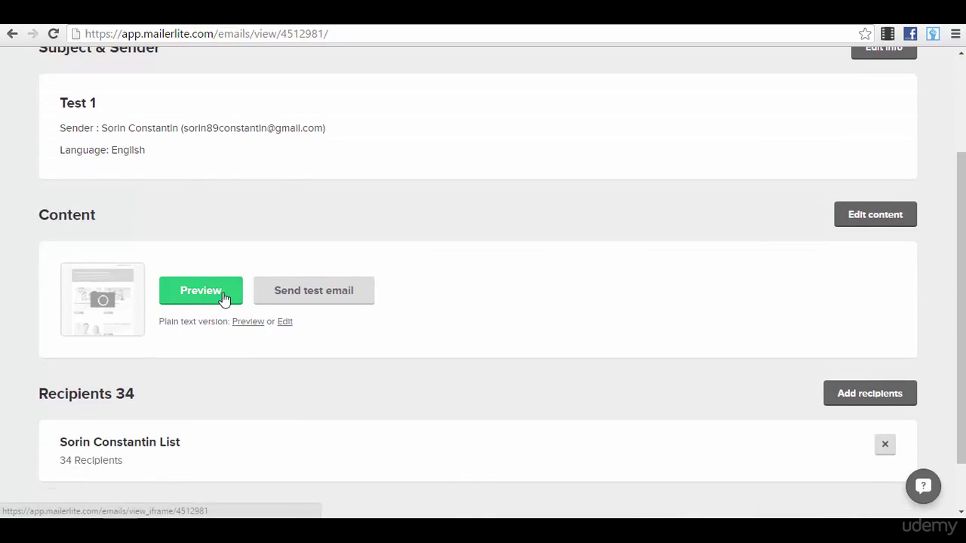
scroll(811, 300, up, 2)
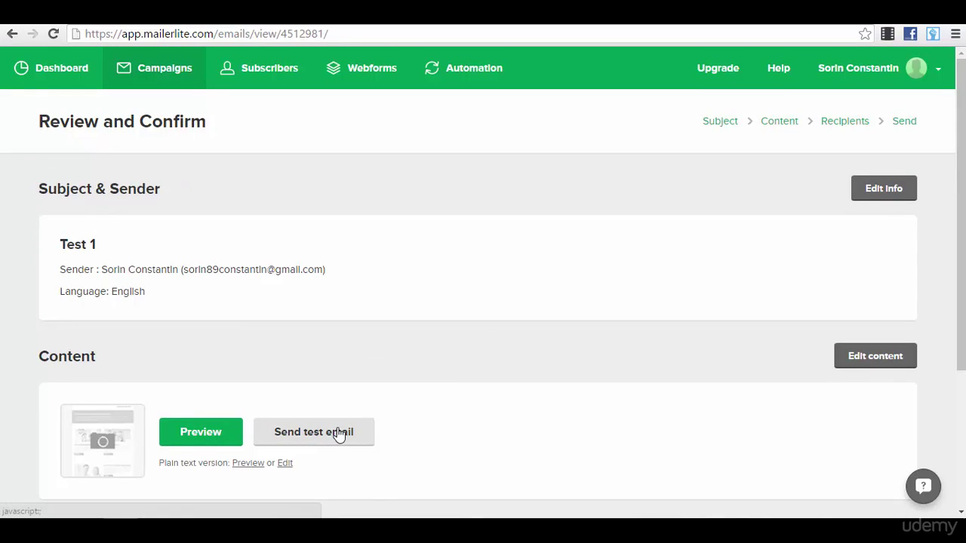
scroll(339, 434, down, 3)
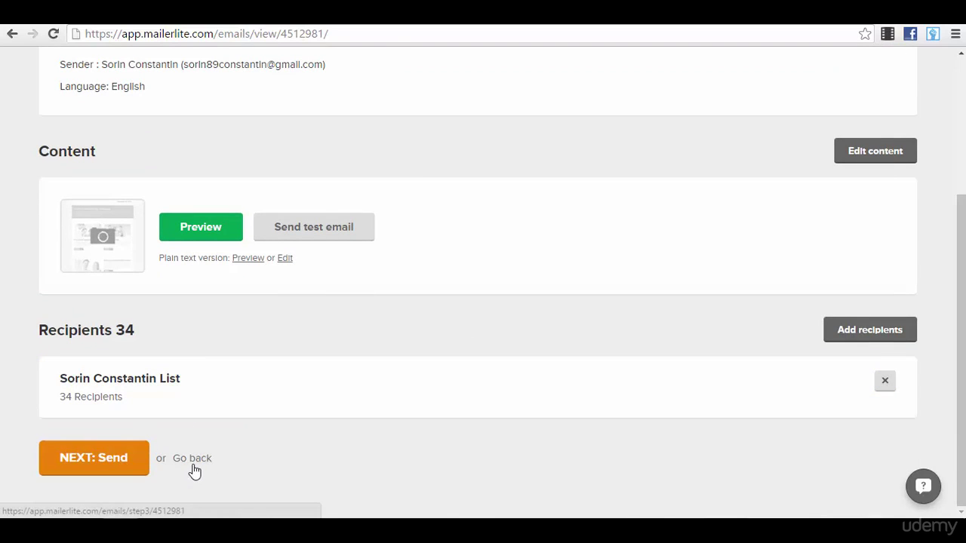
scroll(193, 473, up, 3)
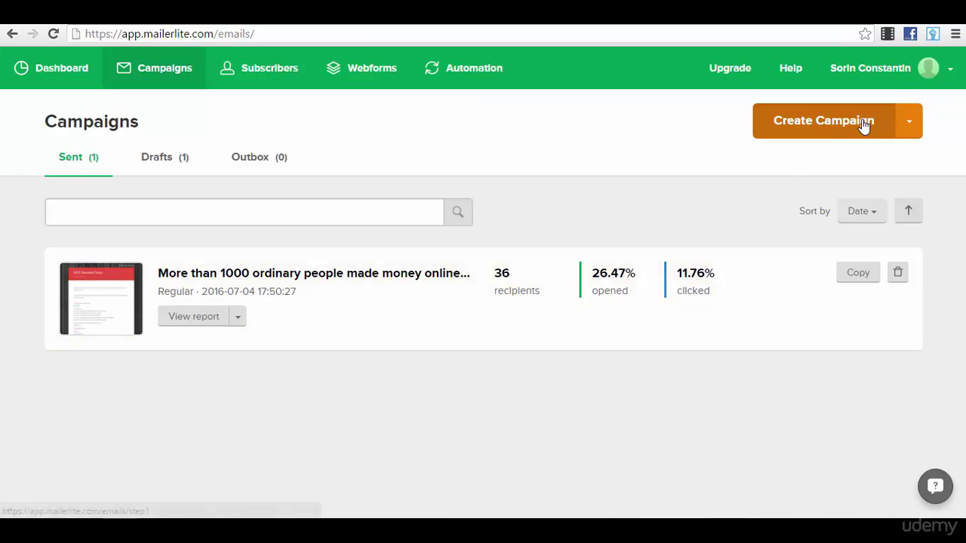
Start a new campaign with subject 'gfdgfd' and continue to the content step.
click(865, 124)
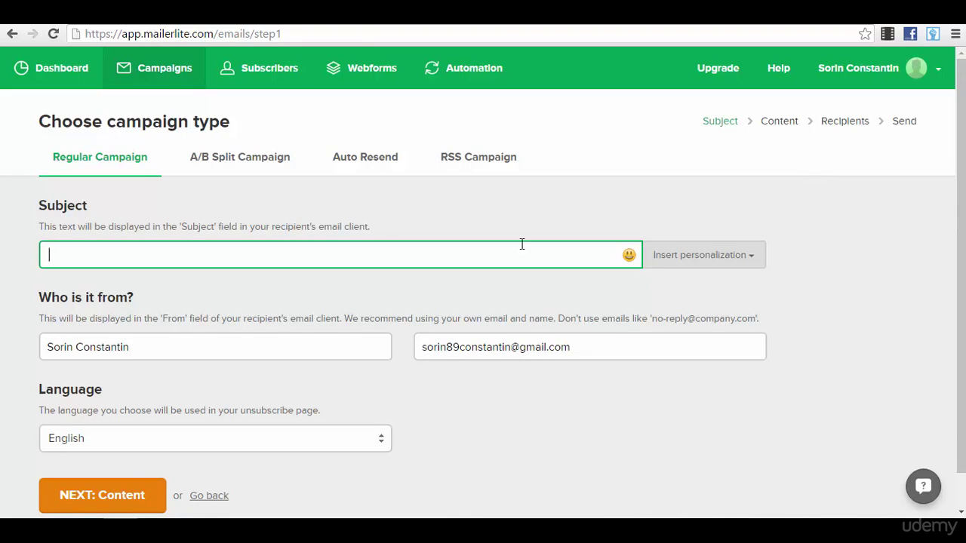
text(gfdgfd)
click(141, 497)
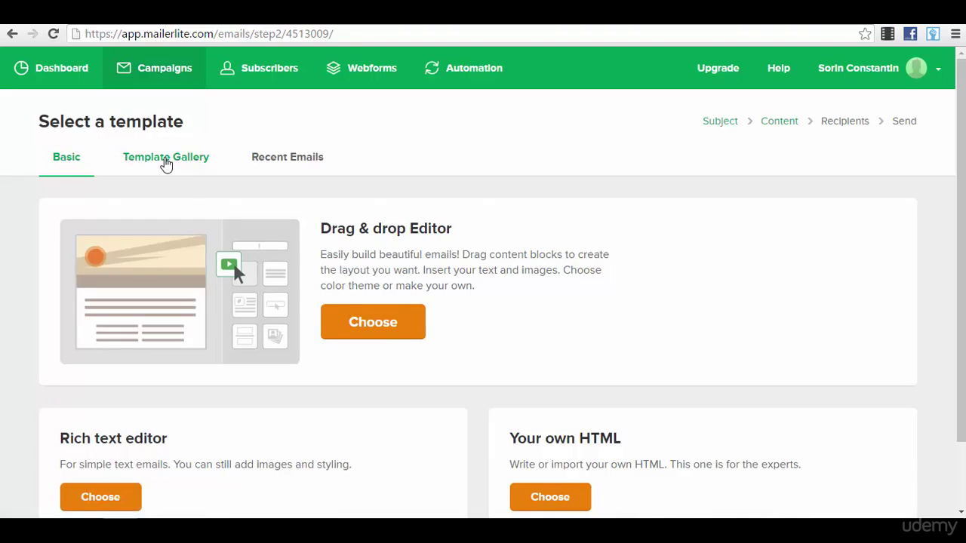
Browse the Template Gallery designs such as Deals, Inspiration, Introduce and Sale Picks.
click(166, 163)
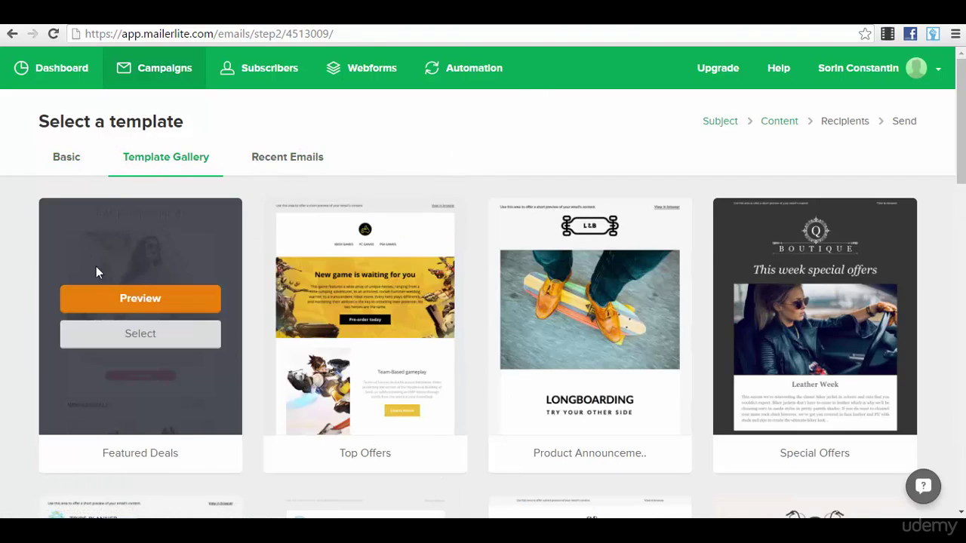
scroll(151, 226, down, 2)
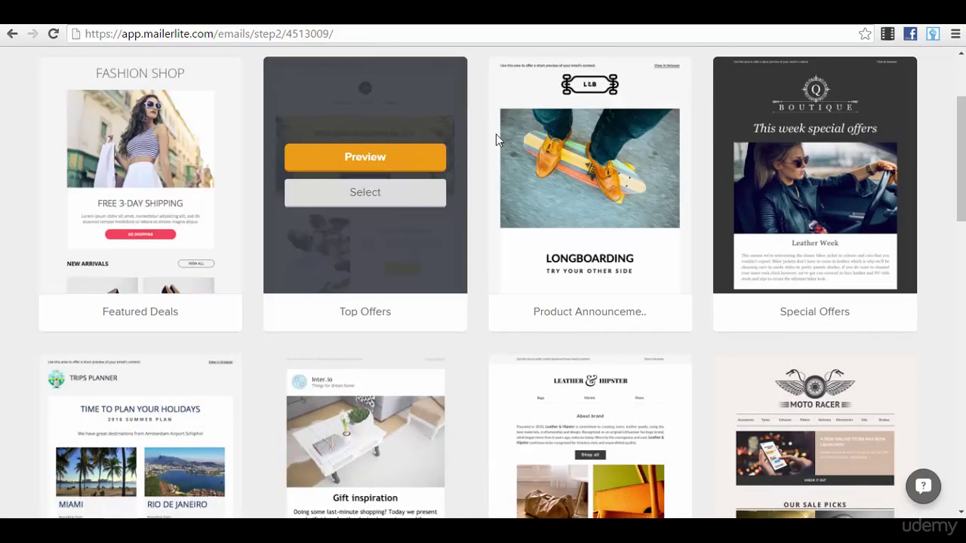
scroll(830, 171, down, 4)
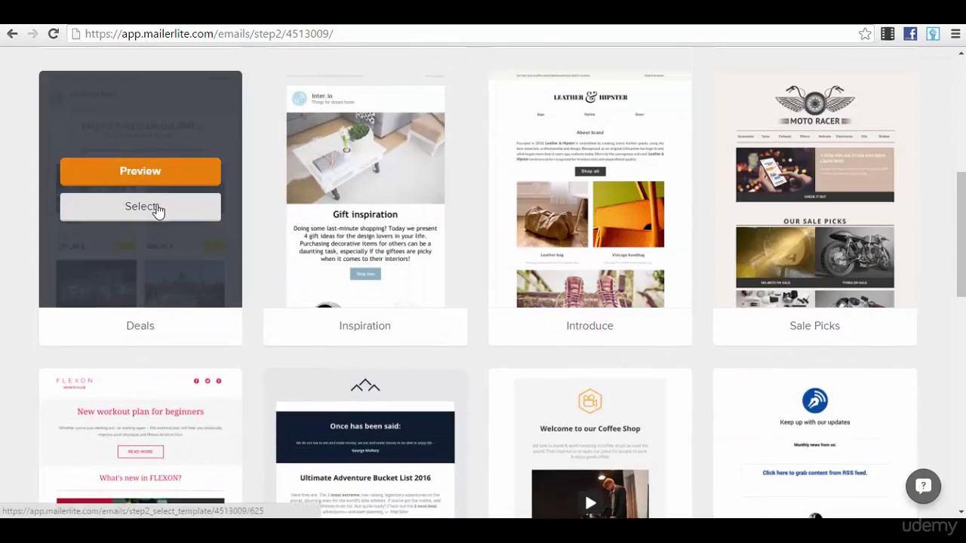
scroll(196, 408, down, 5)
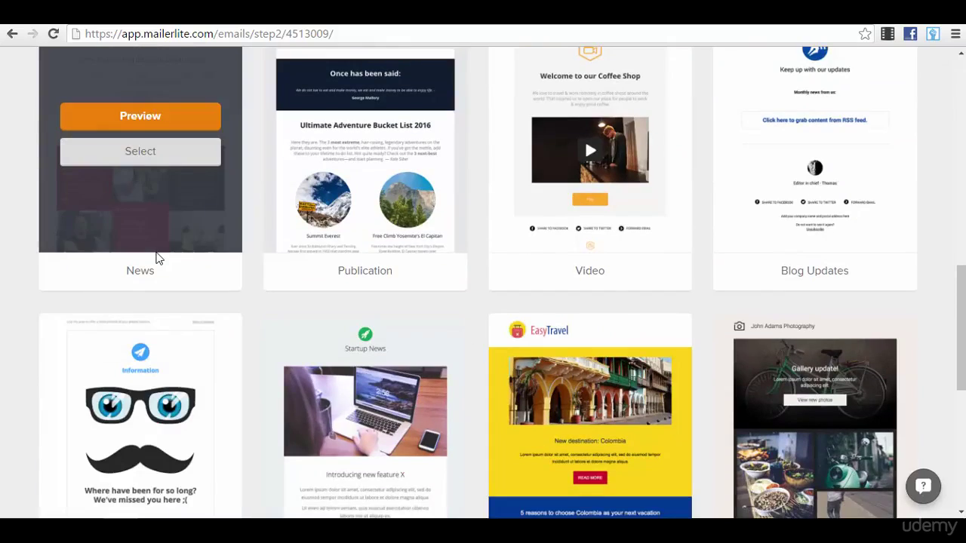
scroll(163, 249, down, 3)
scroll(831, 219, down, 3)
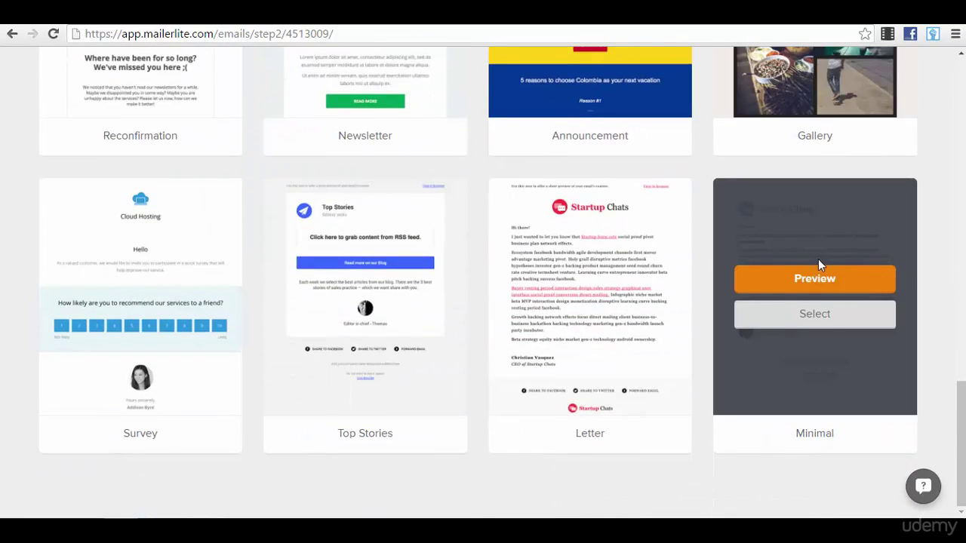
scroll(2, 121, up, 5)
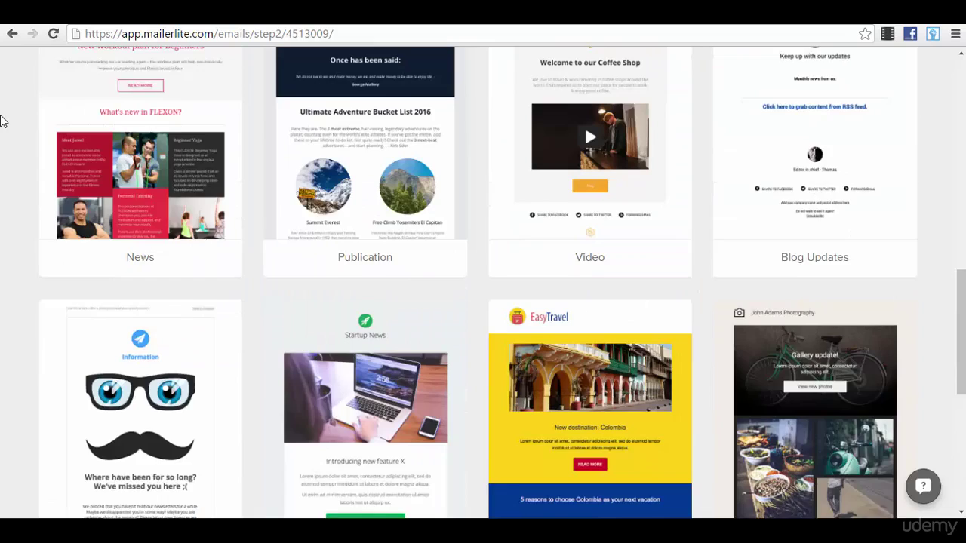
scroll(3, 151, up, 4)
scroll(201, 269, up, 1)
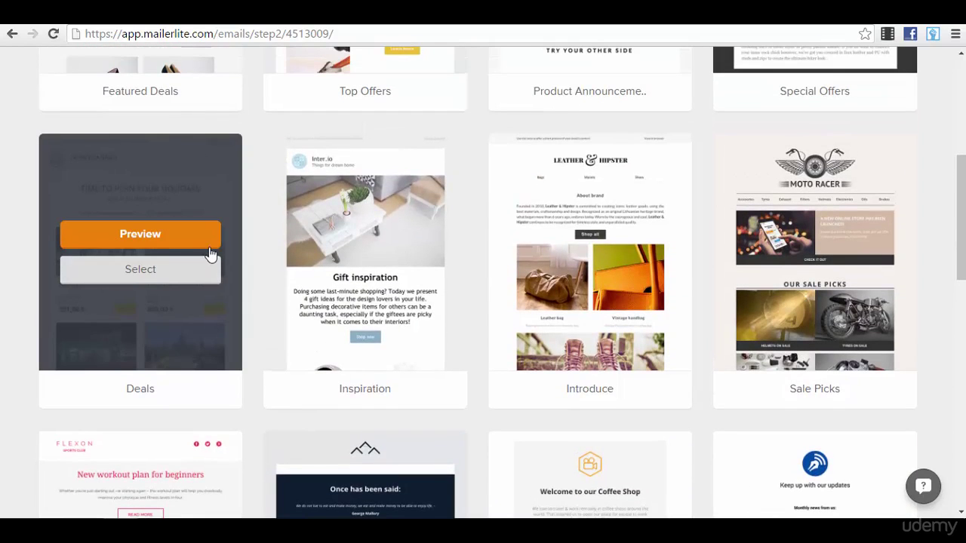
Select the Trips Planner travel template and edit its Miami / Rio de Janeiro two-item block.
click(160, 281)
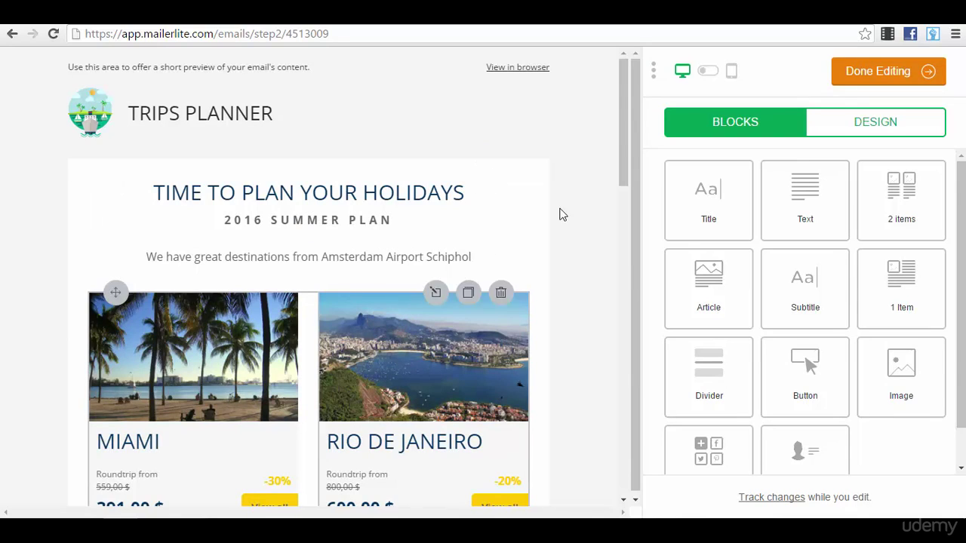
scroll(362, 242, down, 2)
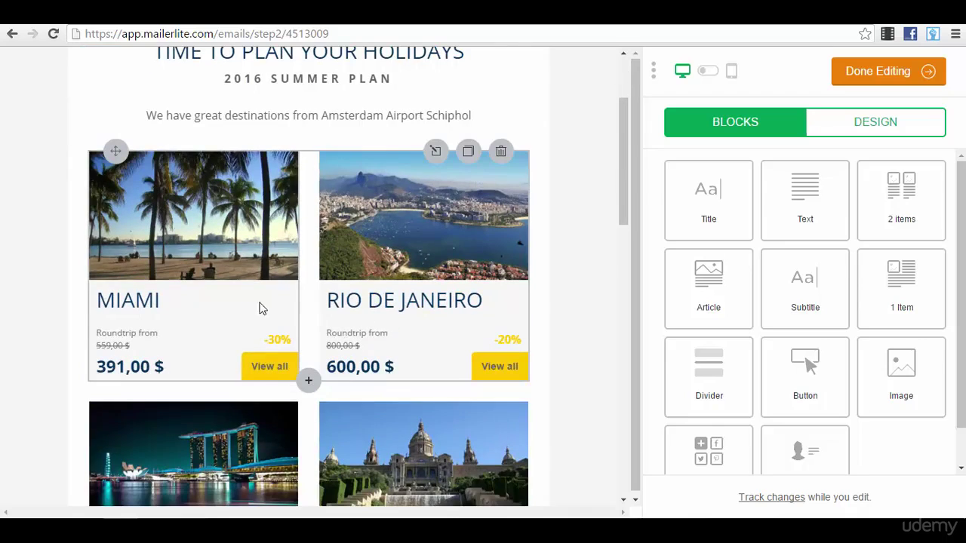
click(151, 317)
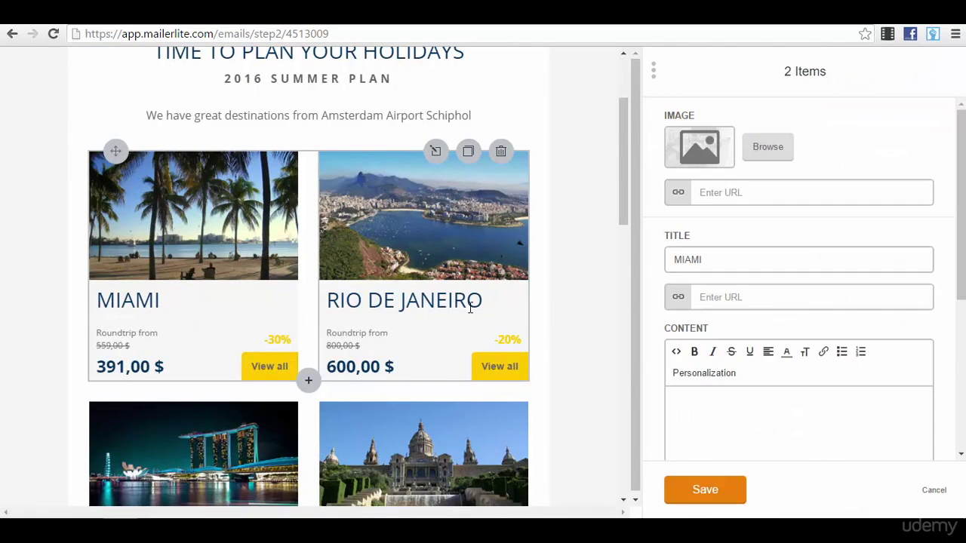
scroll(425, 312, down, 4)
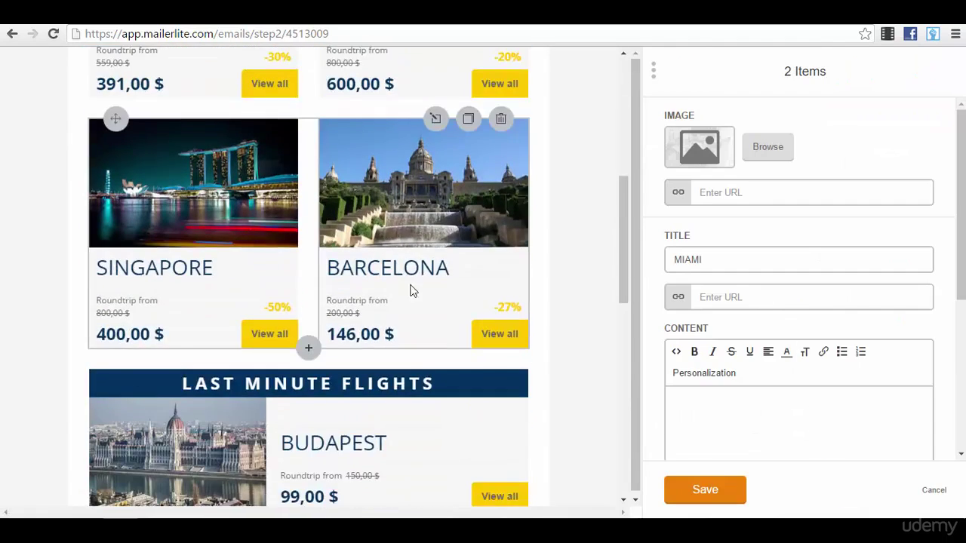
scroll(446, 261, down, 3)
scroll(212, 247, down, 3)
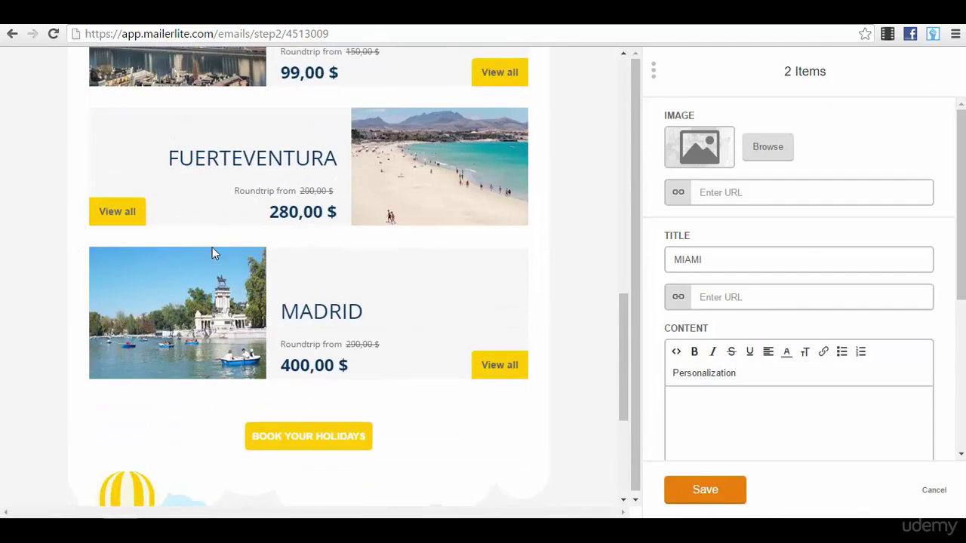
scroll(419, 389, down, 2)
scroll(414, 376, down, 2)
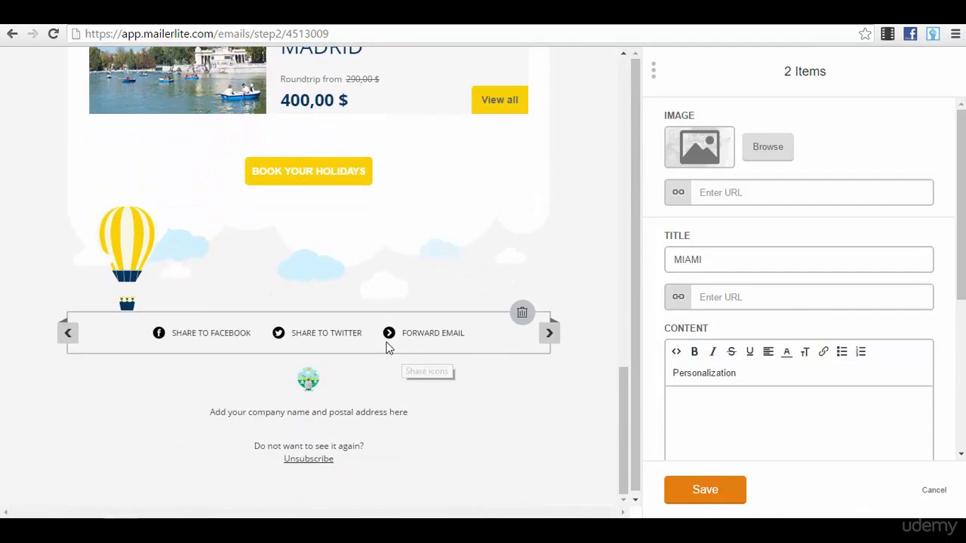
scroll(388, 347, up, 10)
scroll(385, 341, up, 5)
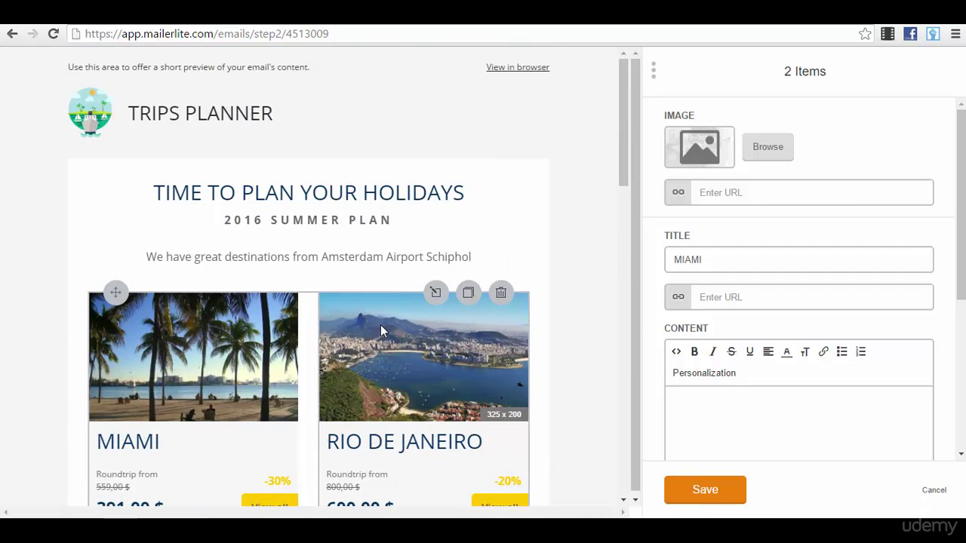